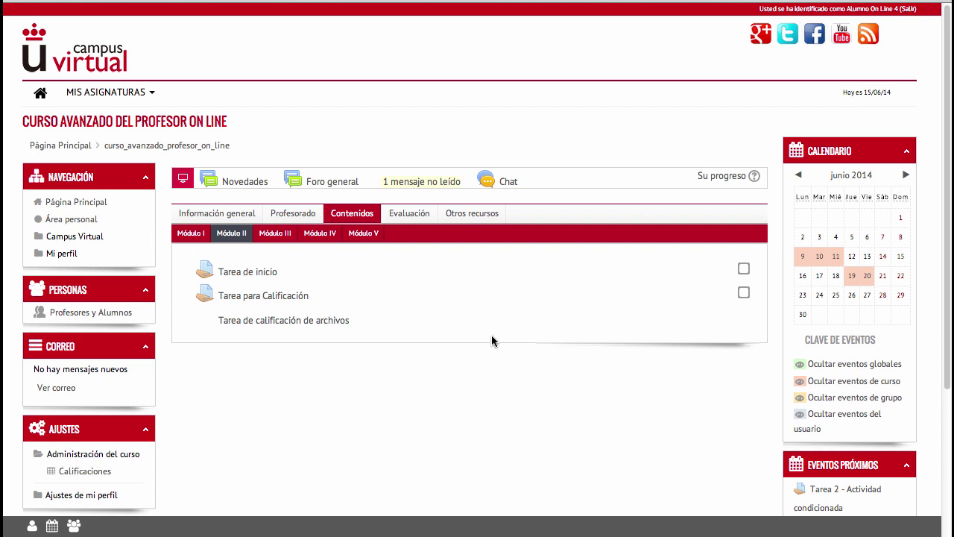
# - Open the Tarea para Calificación assignment in Módulo II and start adding a submission
pyautogui.click(290, 296)
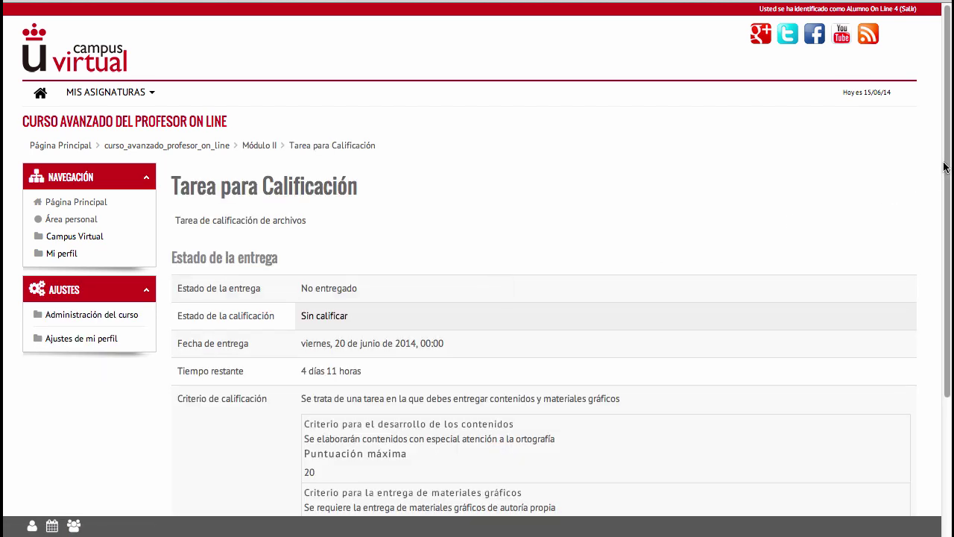
pyautogui.moveTo(946, 159); pyautogui.dragTo(924, 300)
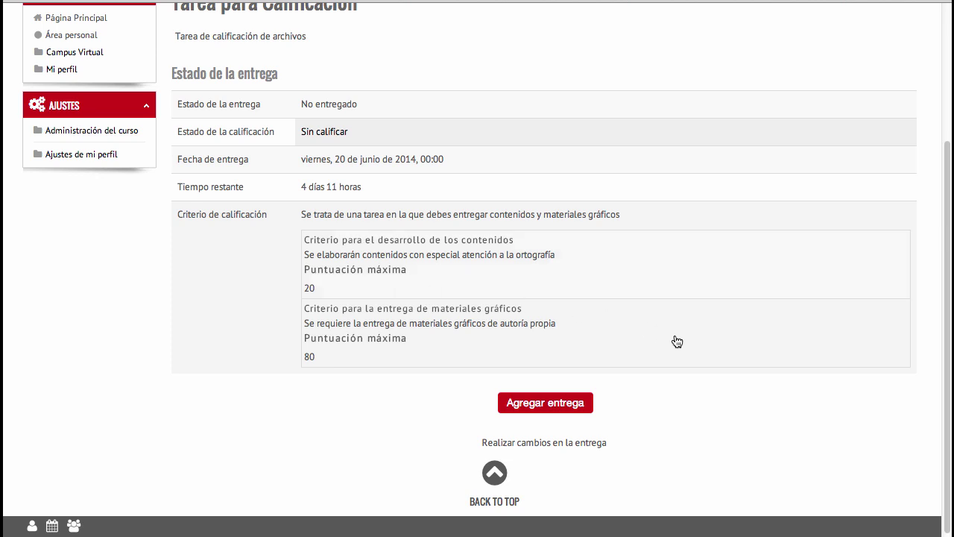
pyautogui.click(568, 409)
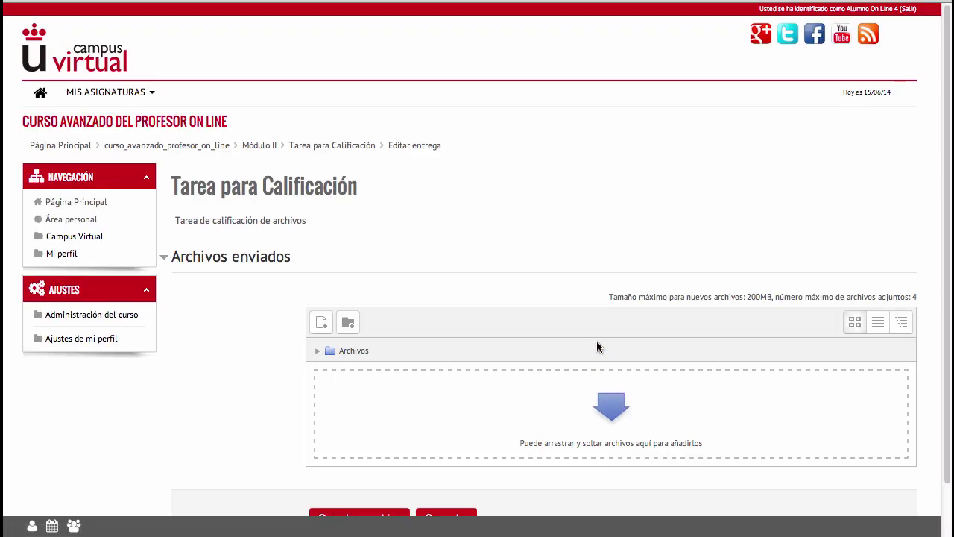
# - Attach the Word file guia de evaluacion.docx to the submission and save the changes
pyautogui.moveTo(943, 302); pyautogui.dragTo(947, 346)
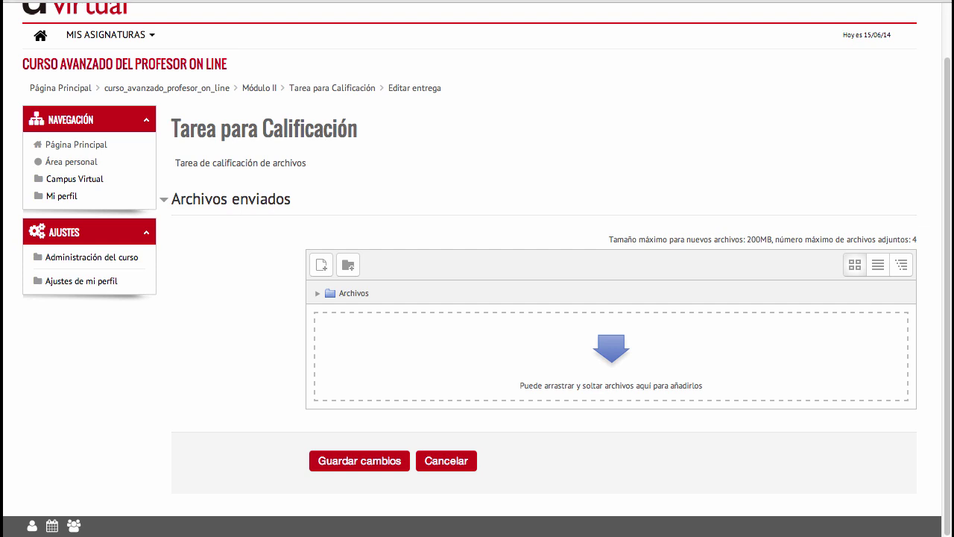
pyautogui.moveTo(953, 268); pyautogui.dragTo(615, 330)
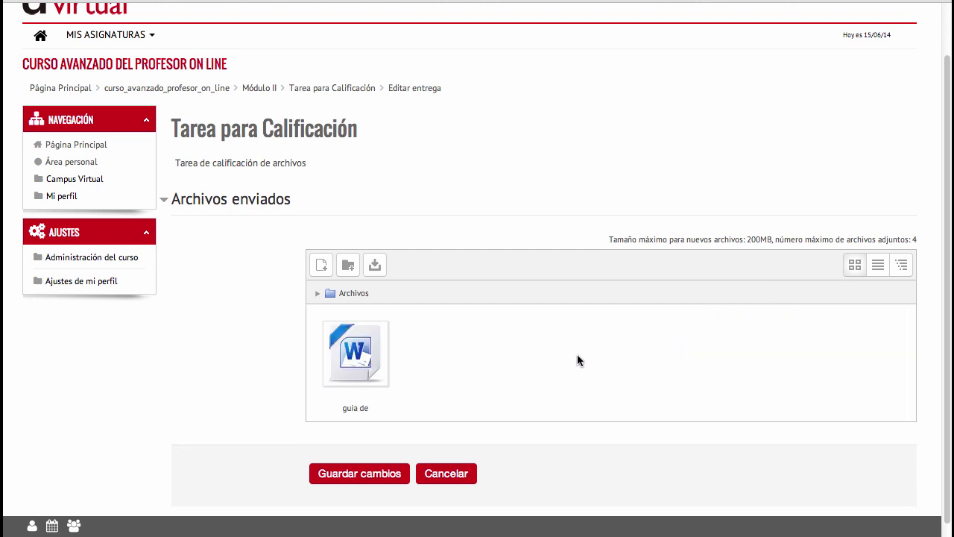
pyautogui.click(366, 477)
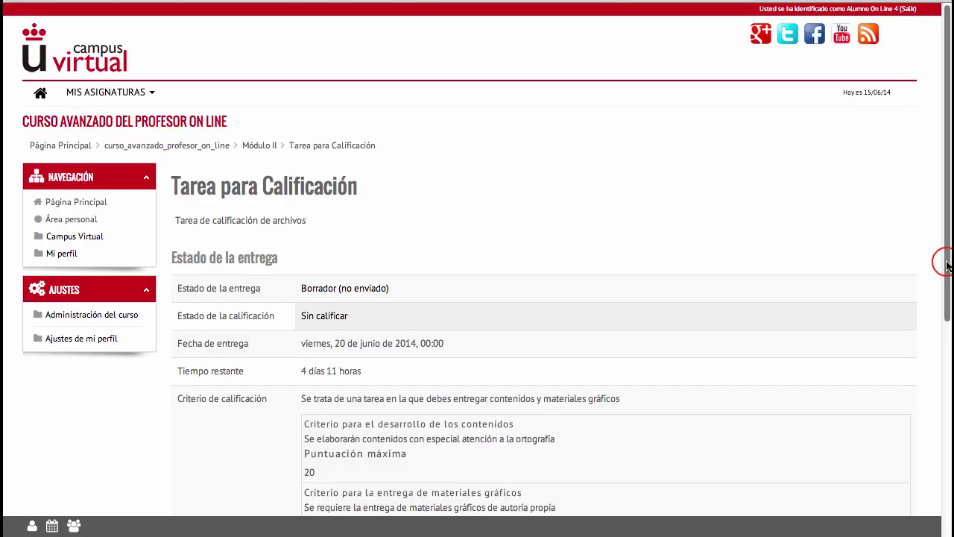
# - Add and save the submission comment "Creo que he cumplido todos los criterios establecidos"
pyautogui.moveTo(945, 265); pyautogui.dragTo(945, 445)
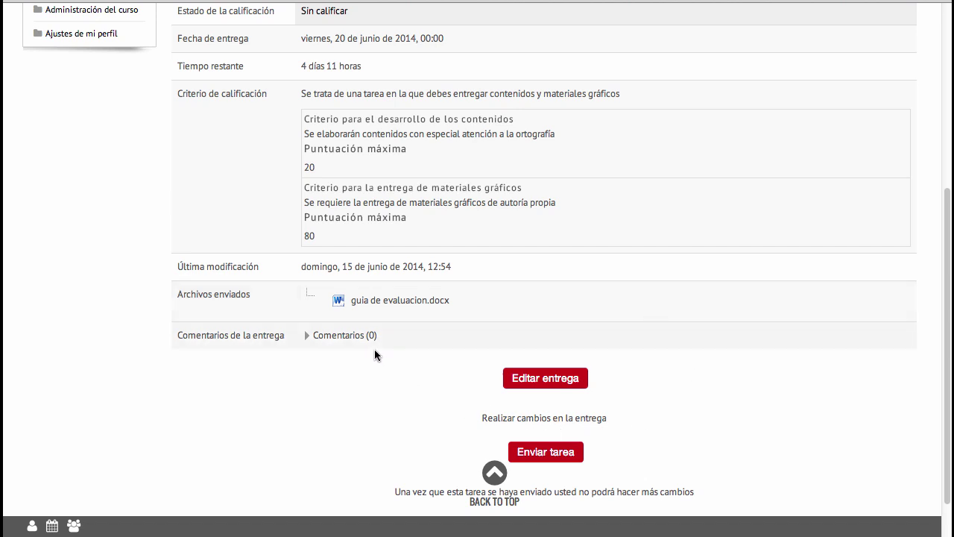
pyautogui.click(344, 336)
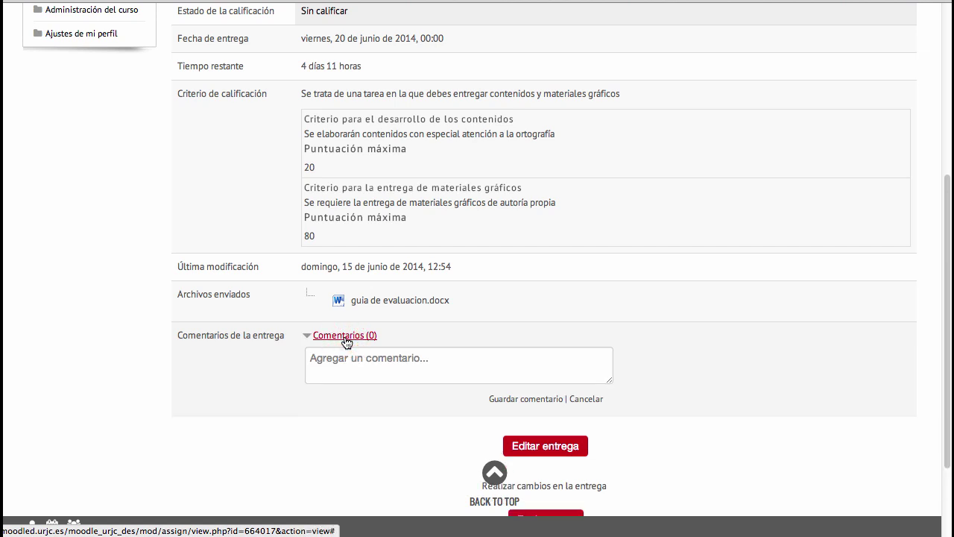
pyautogui.click(465, 366)
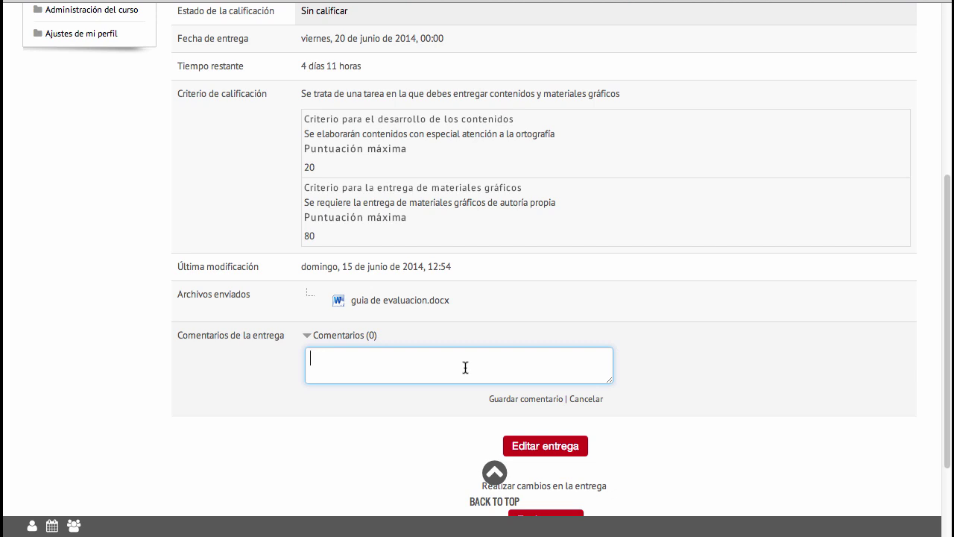
pyautogui.write('Creo que he cumplido ')
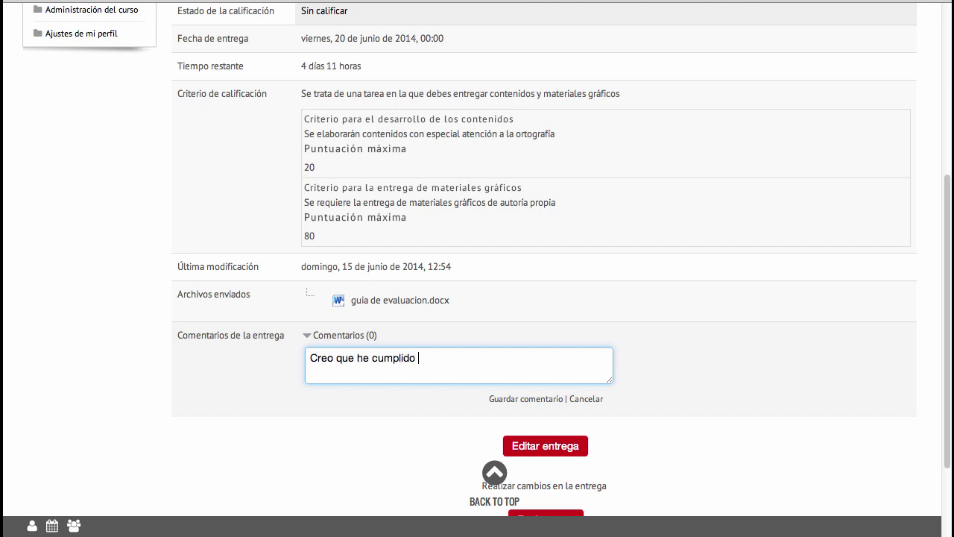
pyautogui.write('todos los criterios establecidos')
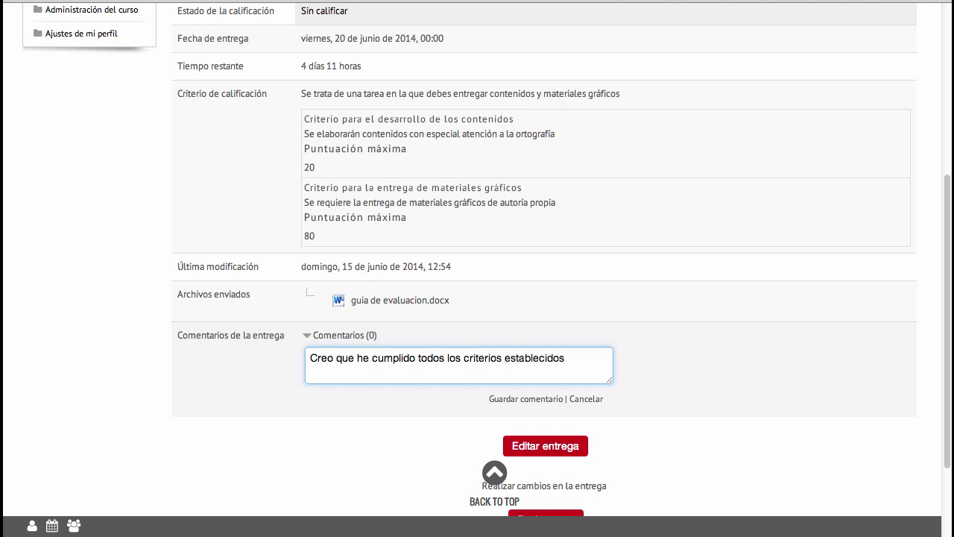
pyautogui.click(514, 399)
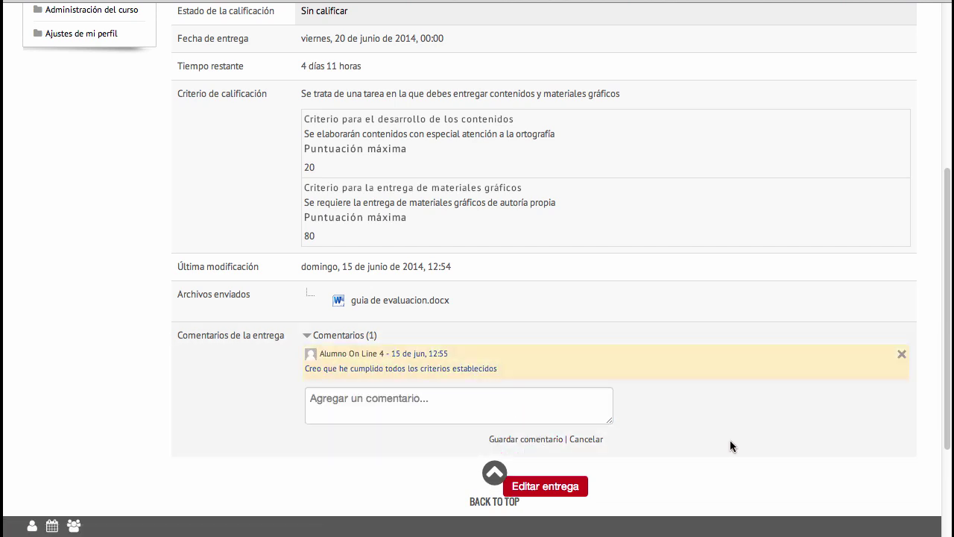
# - Send the draft assignment for grading and confirm the final submission
pyautogui.moveTo(946, 409); pyautogui.dragTo(940, 486)
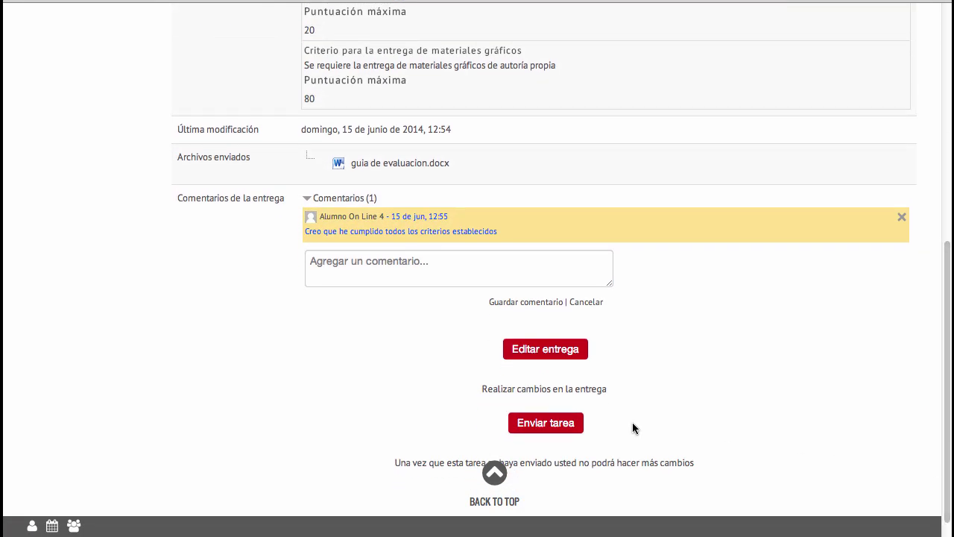
pyautogui.click(559, 425)
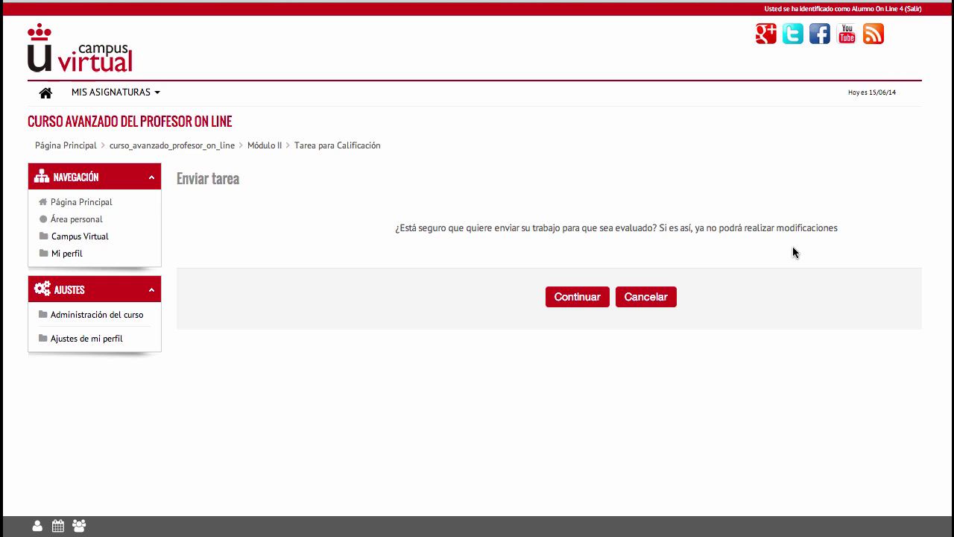
pyautogui.click(582, 301)
pyautogui.scroll(-5, 782, 378)
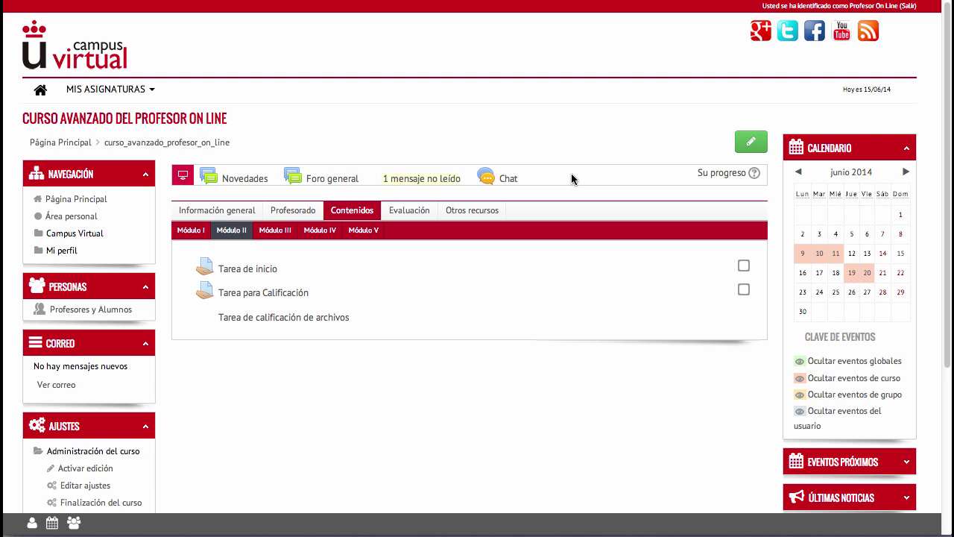
# - From the teacher's course view, open all submissions of Tarea para Calificación and start grading the fourth student's entry
pyautogui.click(264, 292)
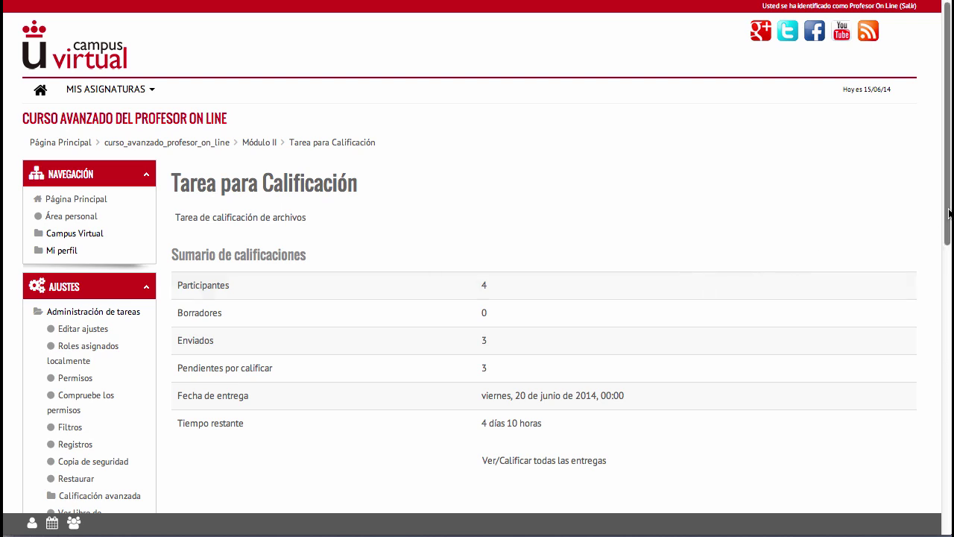
pyautogui.moveTo(948, 214); pyautogui.dragTo(920, 347)
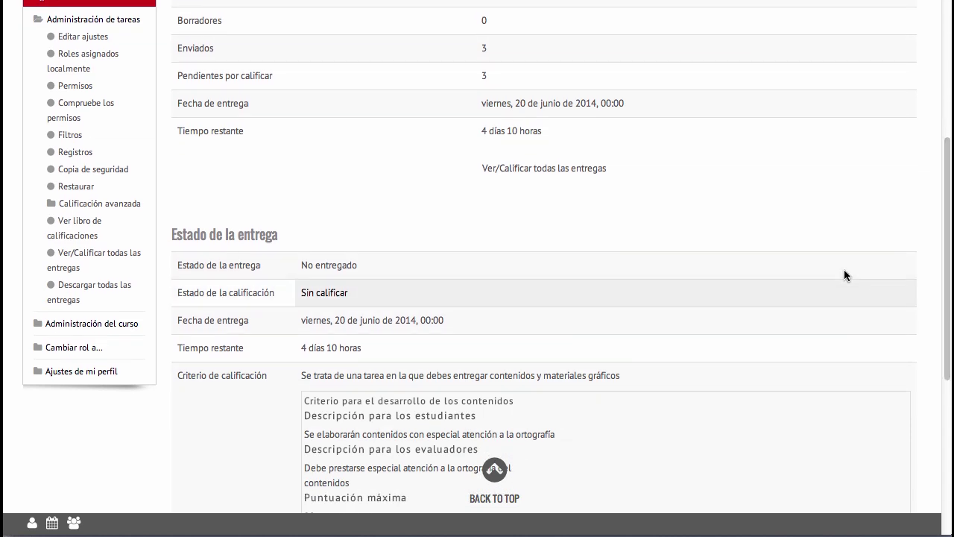
pyautogui.click(507, 168)
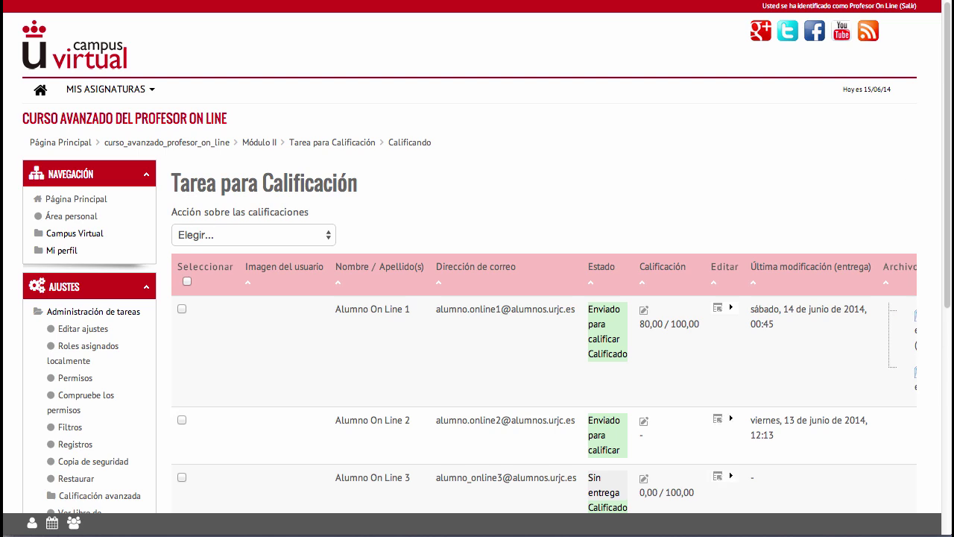
pyautogui.moveTo(944, 136); pyautogui.dragTo(916, 283)
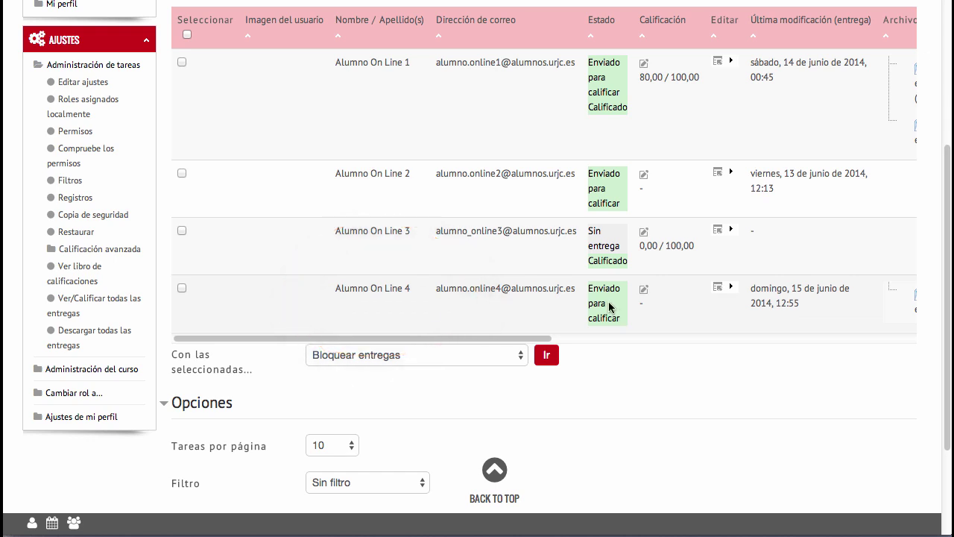
pyautogui.click(645, 295)
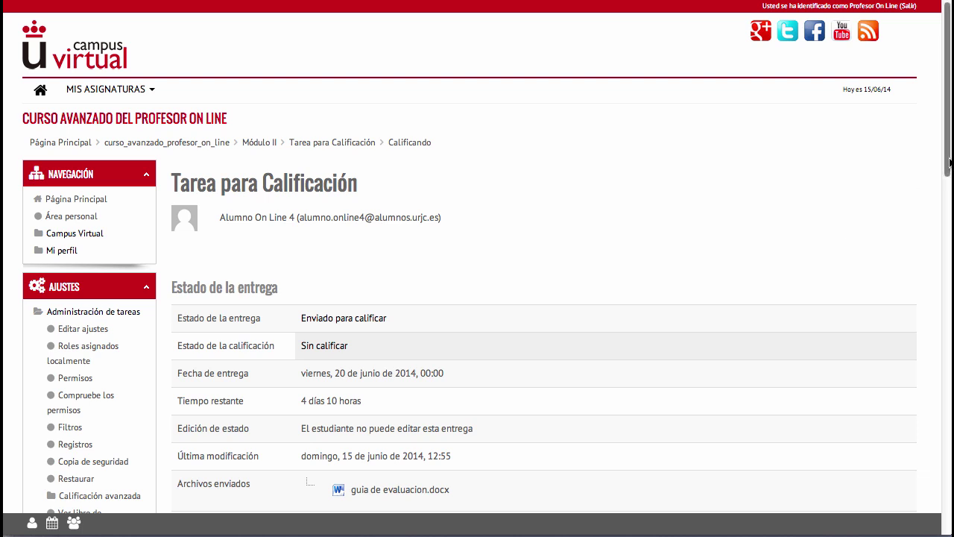
# - Open the submitted file guia de evaluacion.docx and expand the student's submission comments
pyautogui.moveTo(946, 158); pyautogui.dragTo(931, 262)
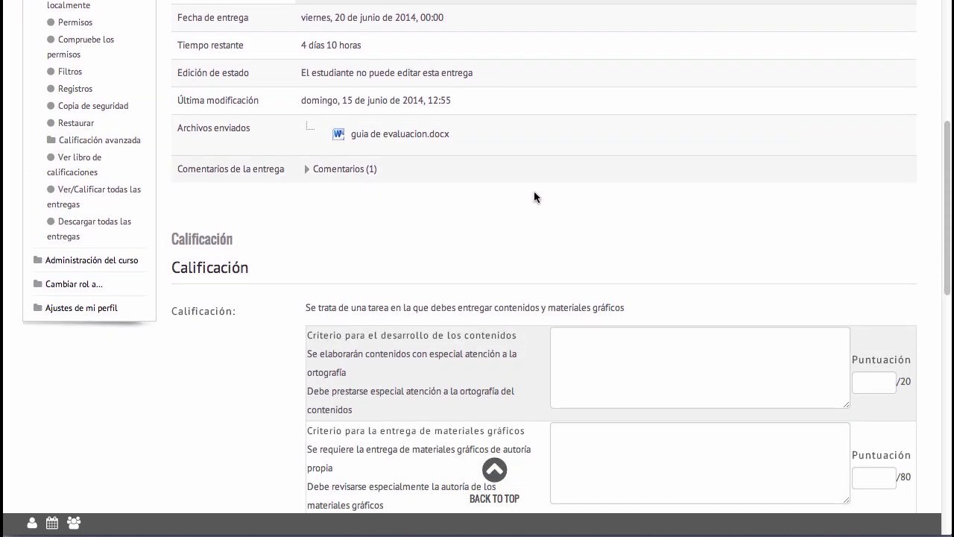
pyautogui.click(408, 141)
pyautogui.click(365, 170)
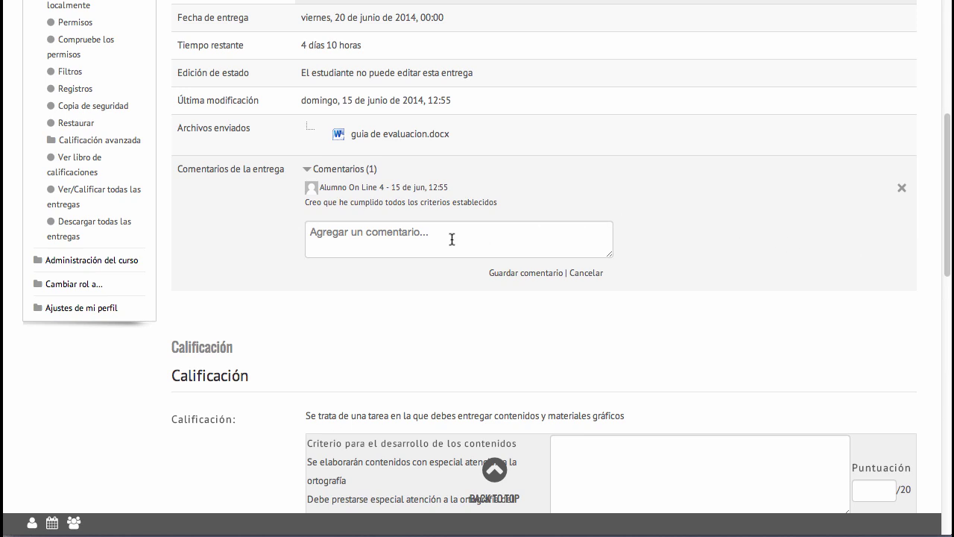
# - Grade the content development criterion with the predefined comment "Debes revisar a ortografía de los contenidos" and a score of 10
pyautogui.moveTo(943, 239); pyautogui.dragTo(944, 348)
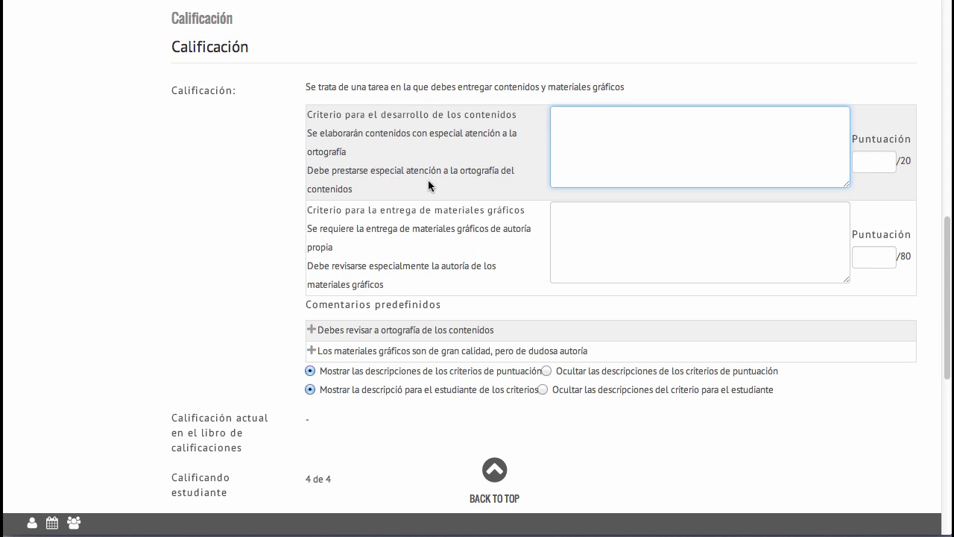
pyautogui.click(648, 136)
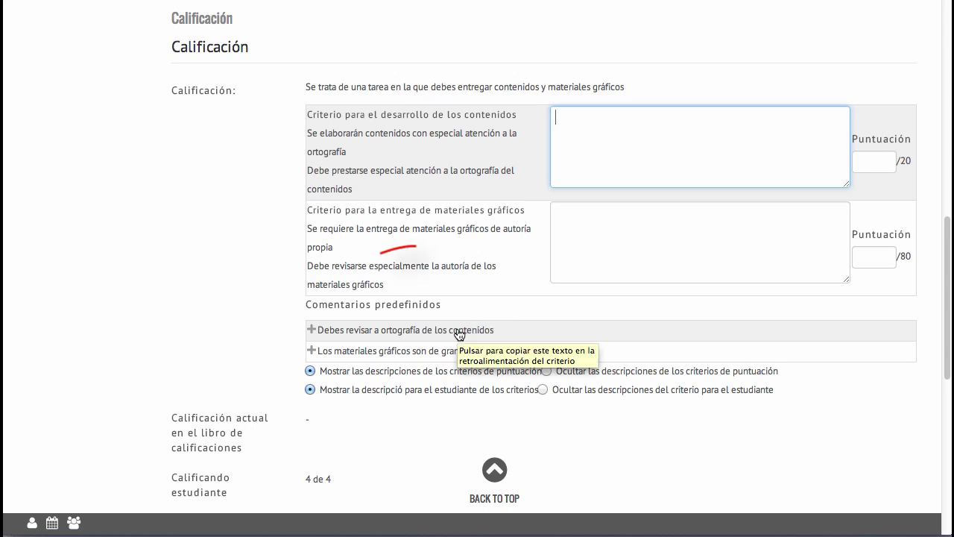
pyautogui.click(460, 334)
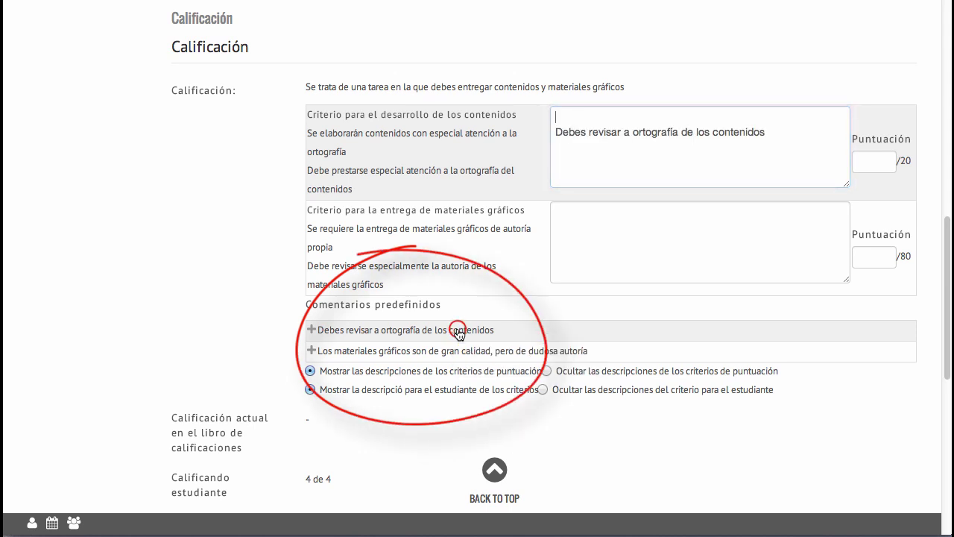
pyautogui.click(871, 163)
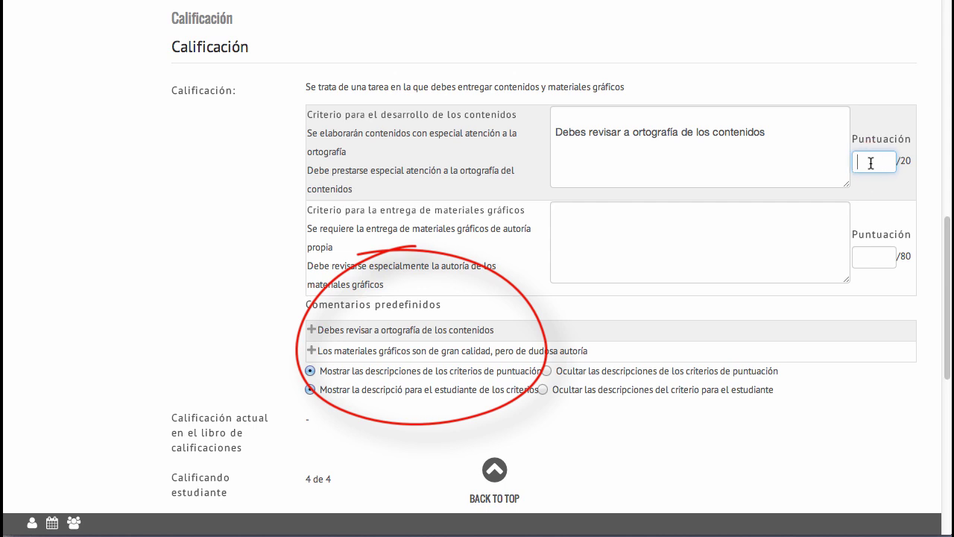
pyautogui.write('1')
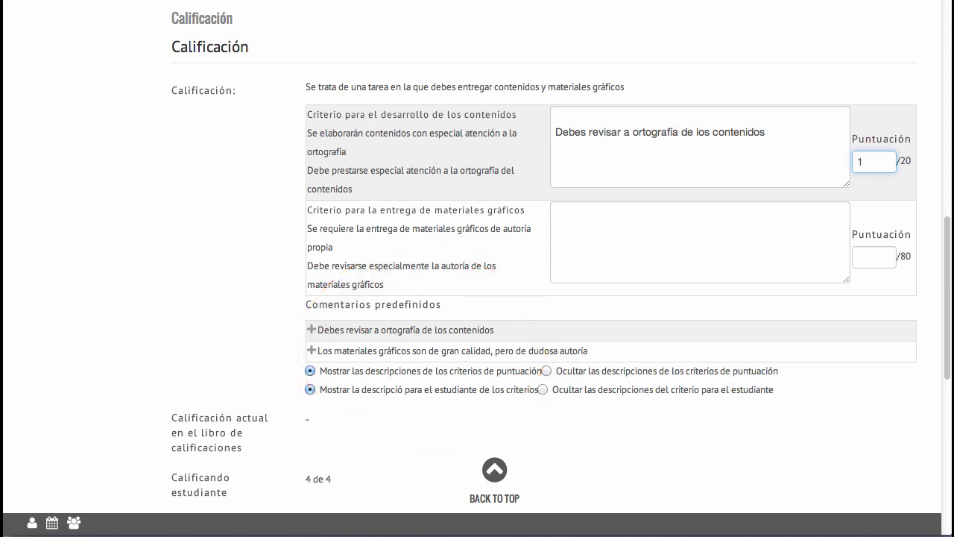
pyautogui.write('0')
# - Grade the graphic materials criterion 40 with the predefined dubious-authorship comment, adding "Debe solicitar una tutoría con el profesor para comentarlo"
pyautogui.click(834, 253)
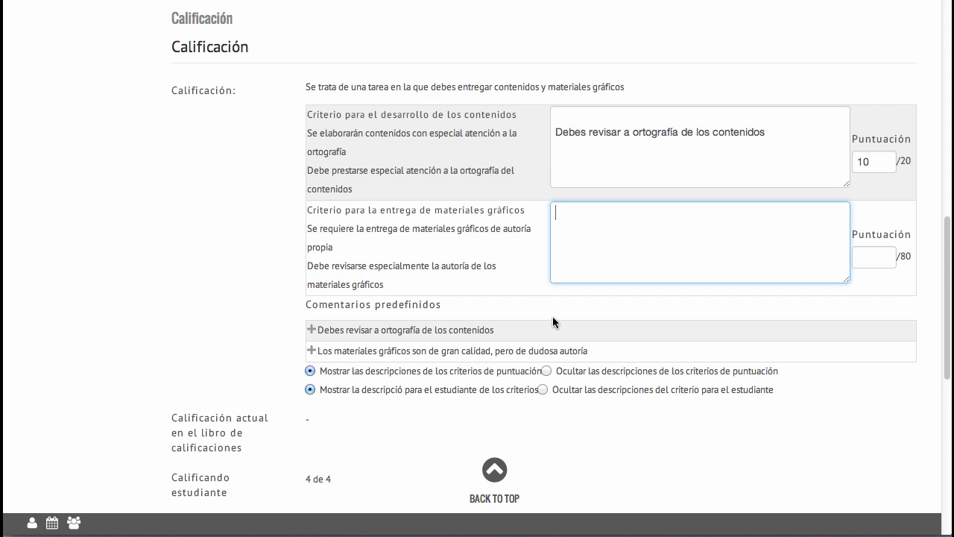
pyautogui.click(467, 352)
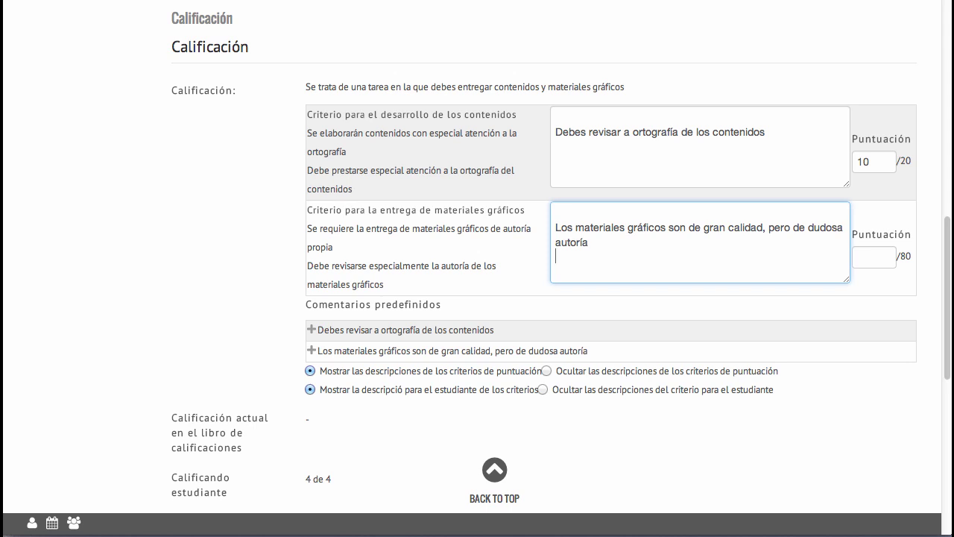
pyautogui.write('Debe solicitar una tutor')
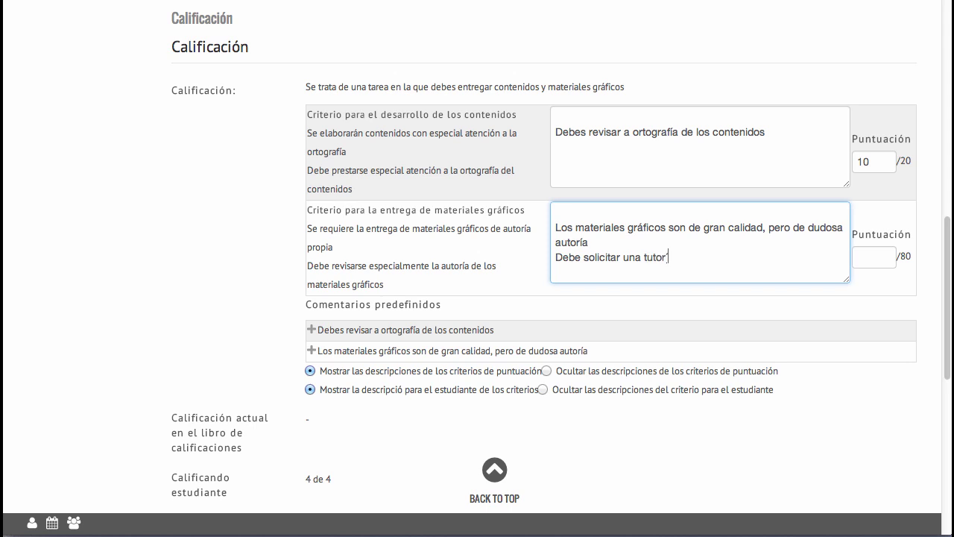
pyautogui.write('ía con el profesor para comentario')
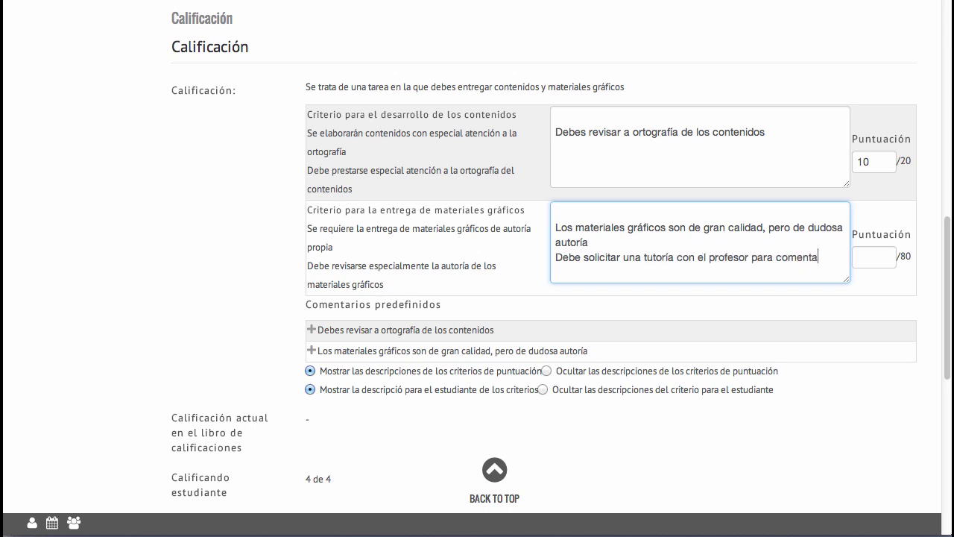
pyautogui.click(869, 255)
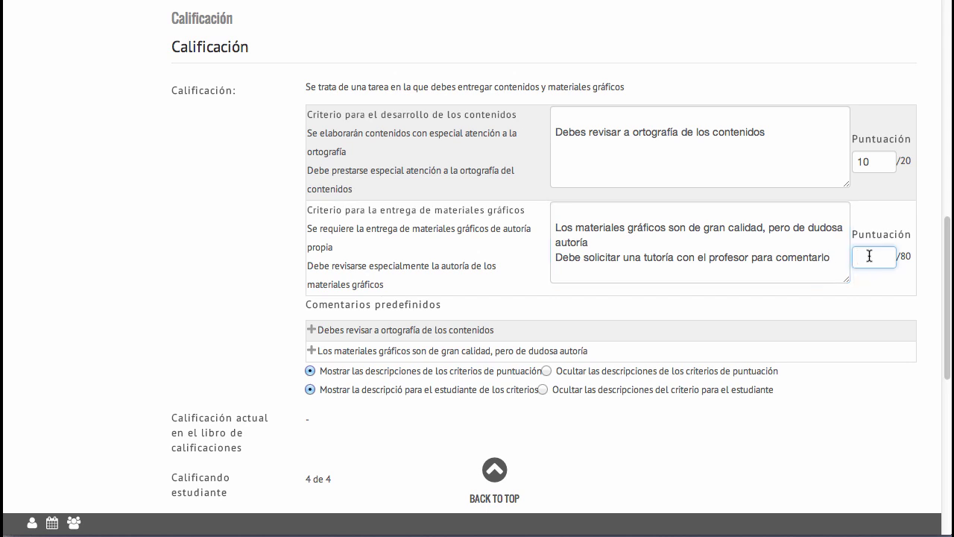
pyautogui.write('40')
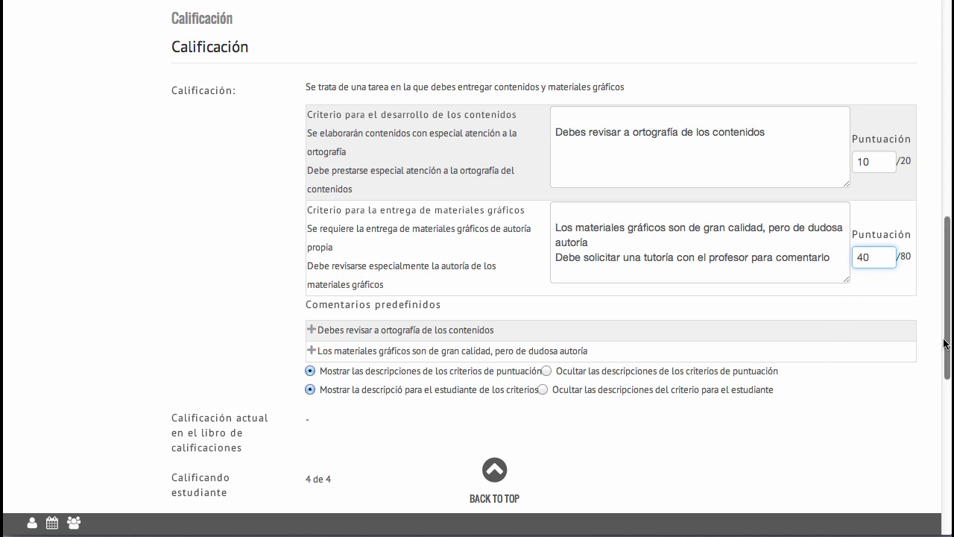
pyautogui.scroll(-5, 943, 334)
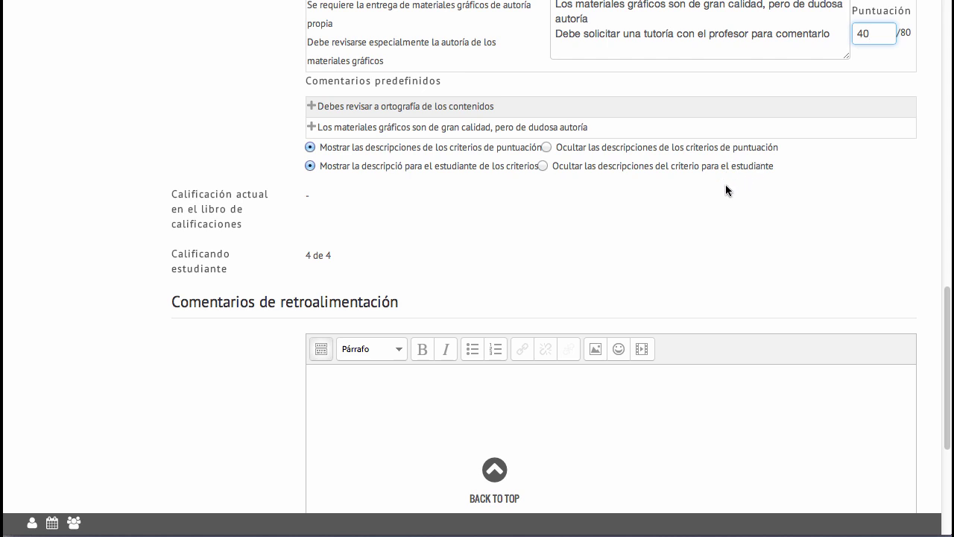
pyautogui.click(573, 231)
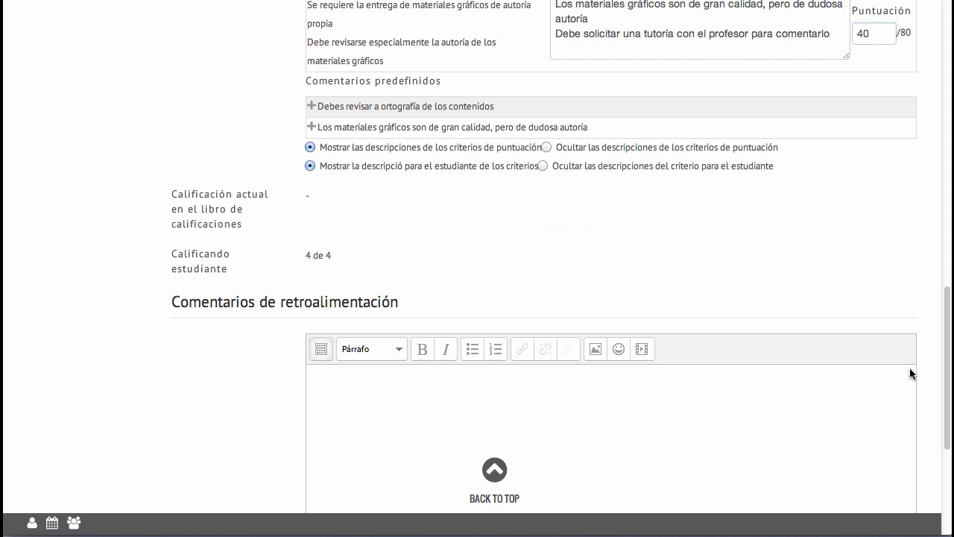
# - Write the feedback comment "El trabajo no cumple todas las expectativas necesarias para una buena calificación" for the fourth student's submission
pyautogui.moveTo(948, 349); pyautogui.dragTo(923, 381)
pyautogui.click(792, 342)
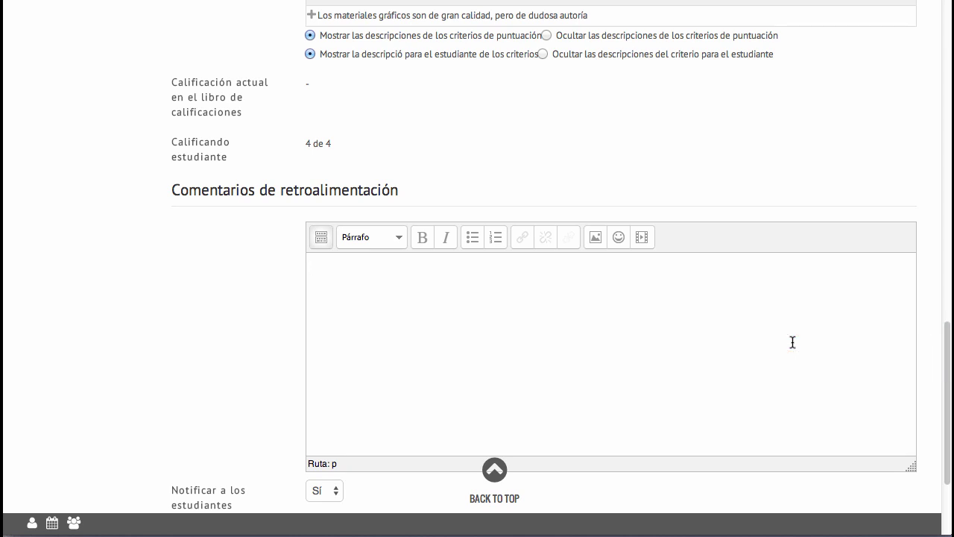
pyautogui.write('El')
pyautogui.press('BackSpace')
pyautogui.press('BackSpace')
pyautogui.write('El trabajo no cumple todas las')
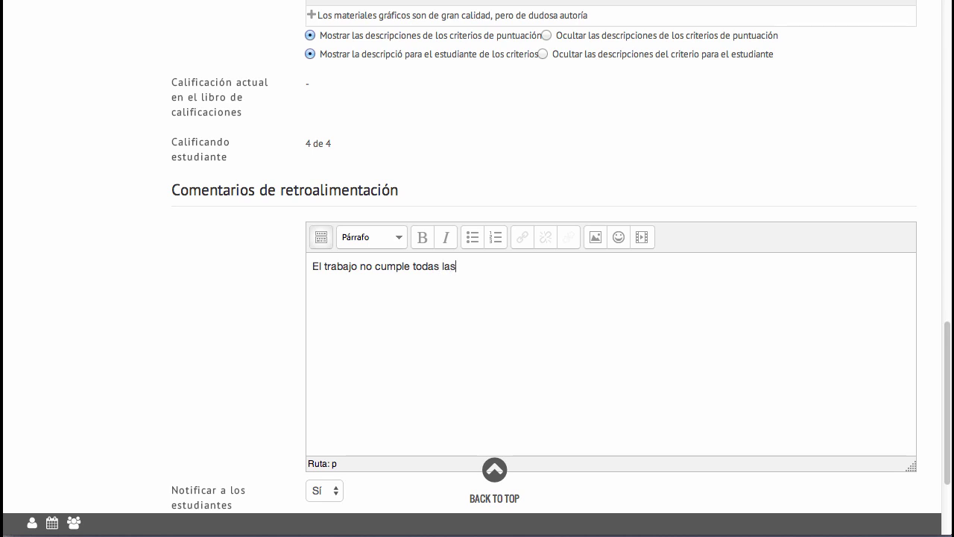
pyautogui.write(' expectativas necesarias para')
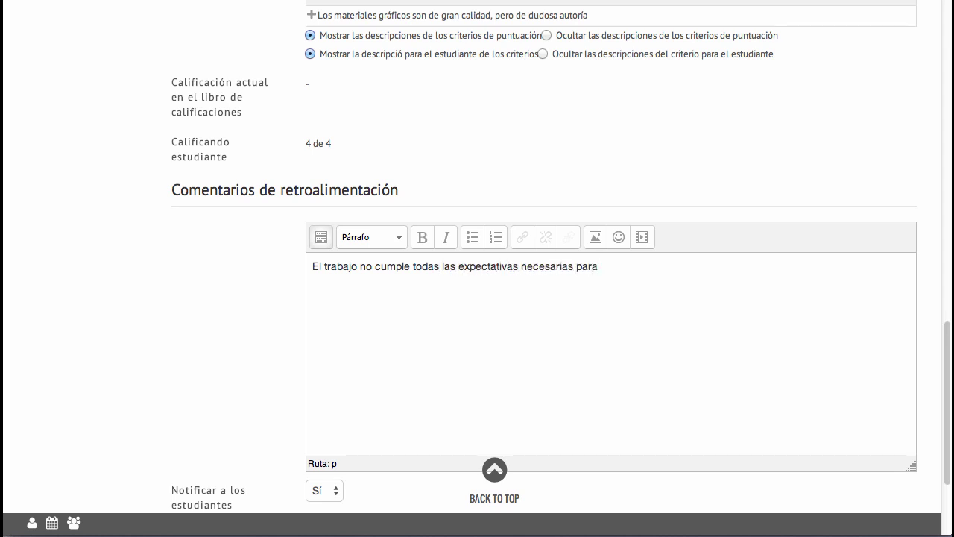
pyautogui.write(' una buena calificación')
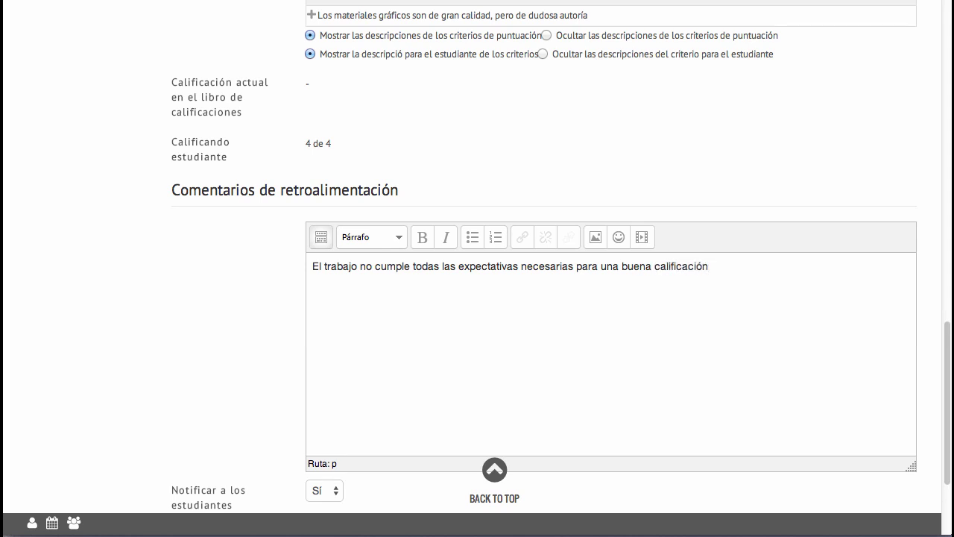
# - Save the grading with student notification left at Sí, return to the submissions table and check the fourth student's row
pyautogui.scroll(-3, 943, 346)
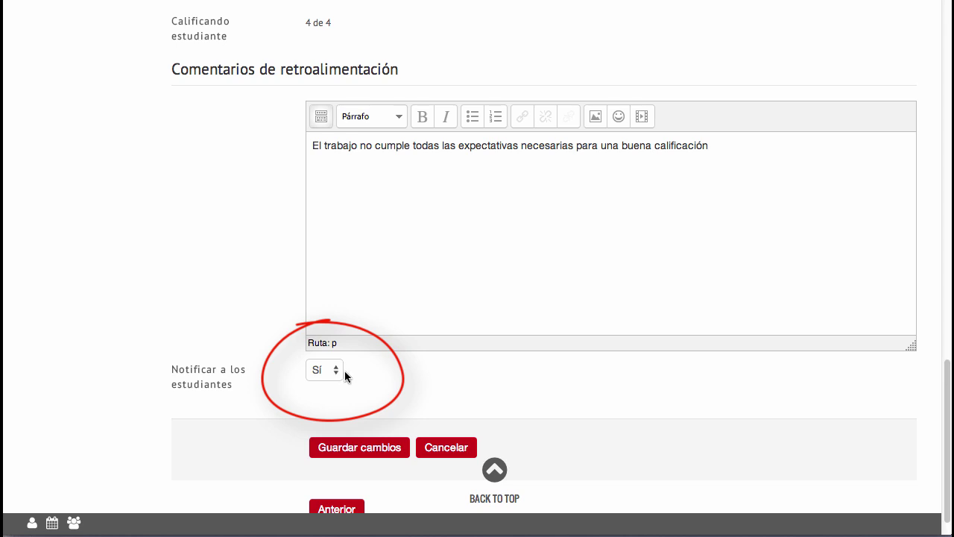
pyautogui.click(387, 452)
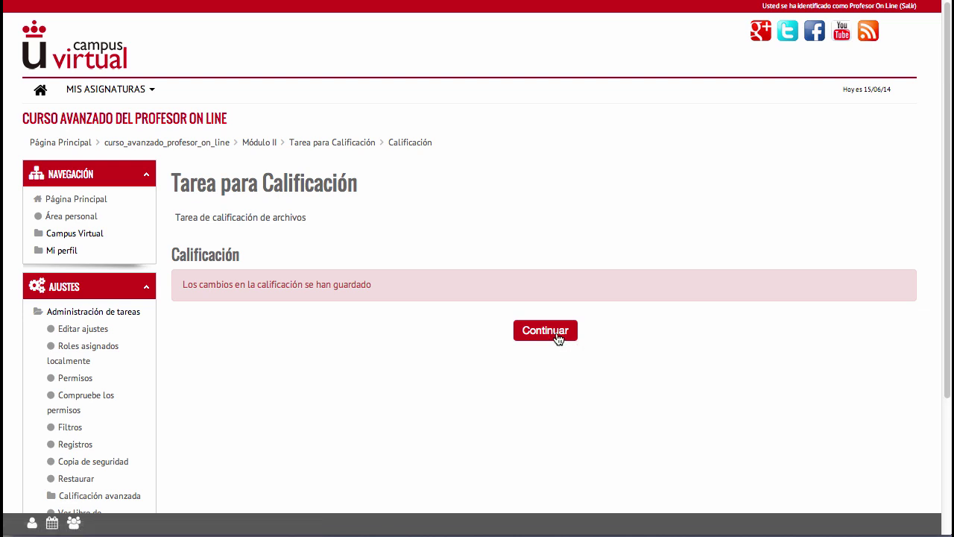
pyautogui.click(556, 336)
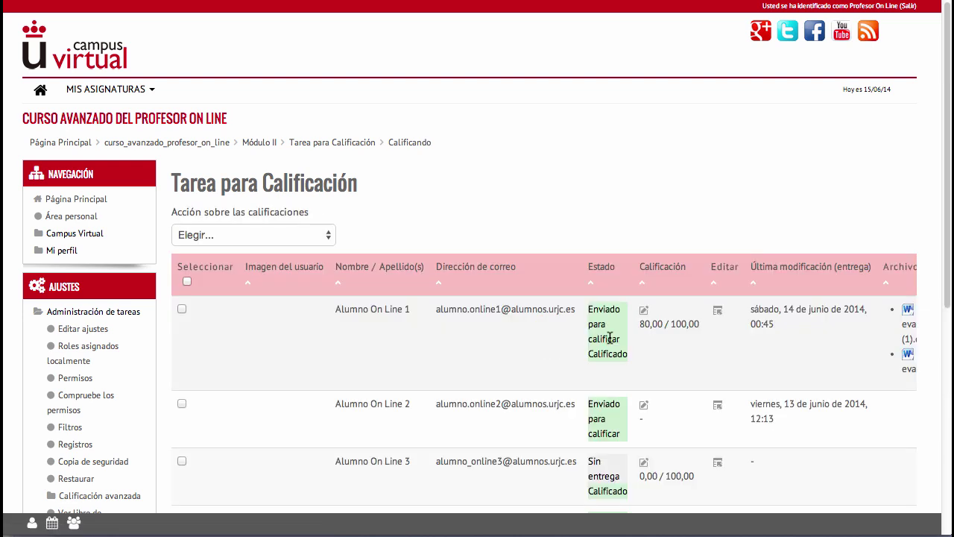
pyautogui.moveTo(945, 287); pyautogui.dragTo(948, 398)
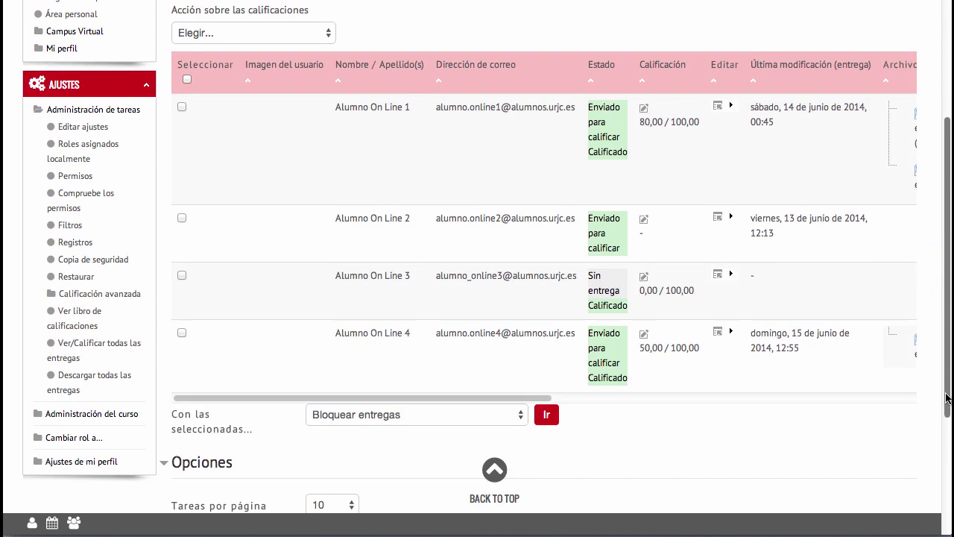